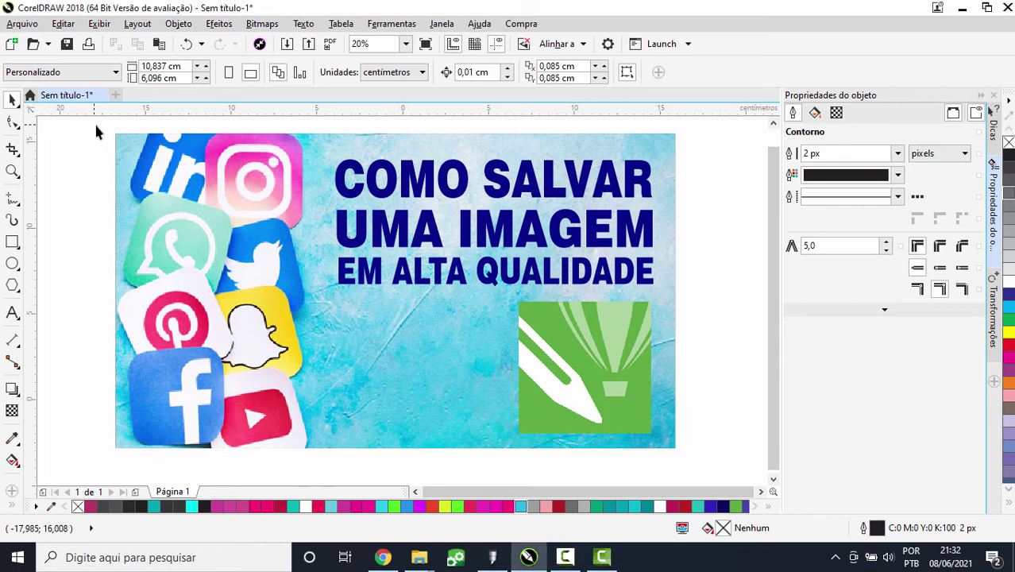
- Select all three objects that make up the banner artwork
{"action": "left_click_drag", "start_coordinate": [94, 124], "coordinate": [686, 463]}
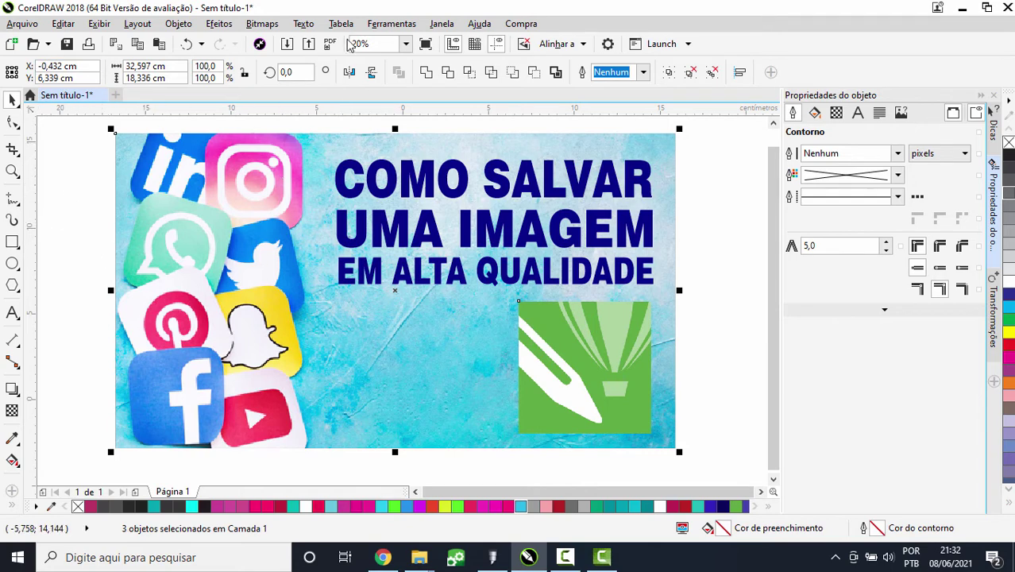
{"action": "left_click", "coordinate": [34, 24]}
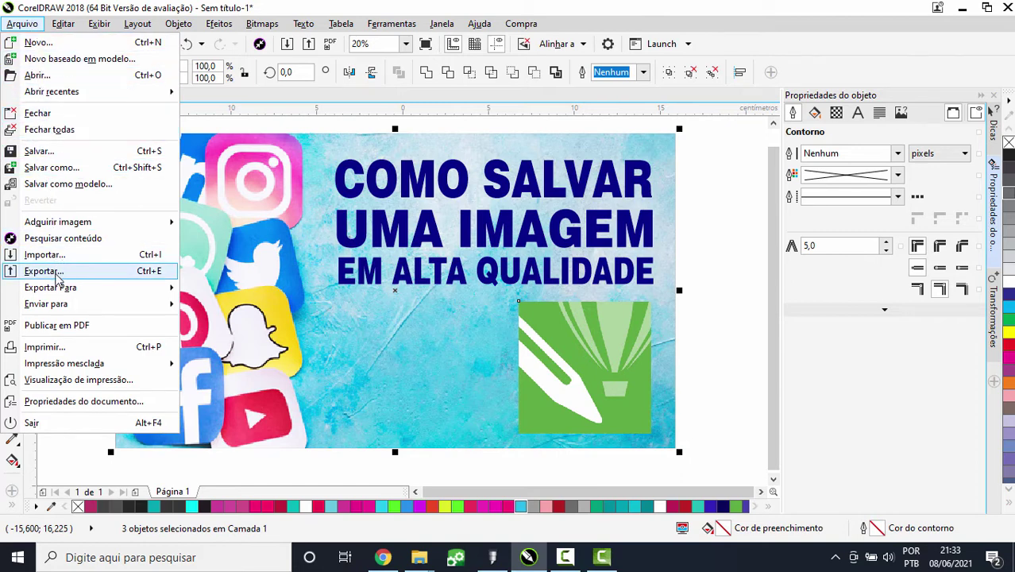
{"action": "left_click", "coordinate": [73, 171]}
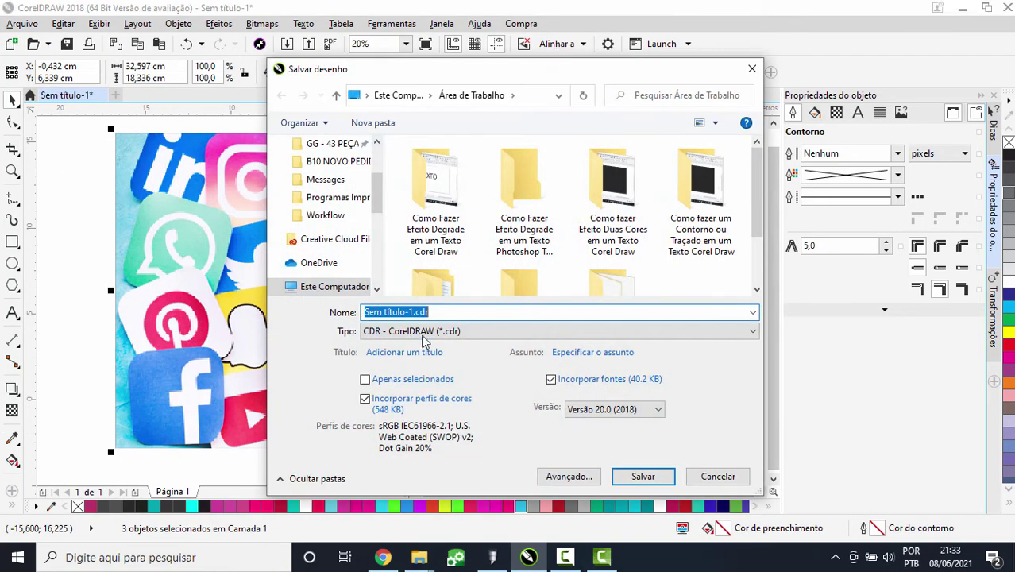
{"action": "left_click", "coordinate": [429, 332]}
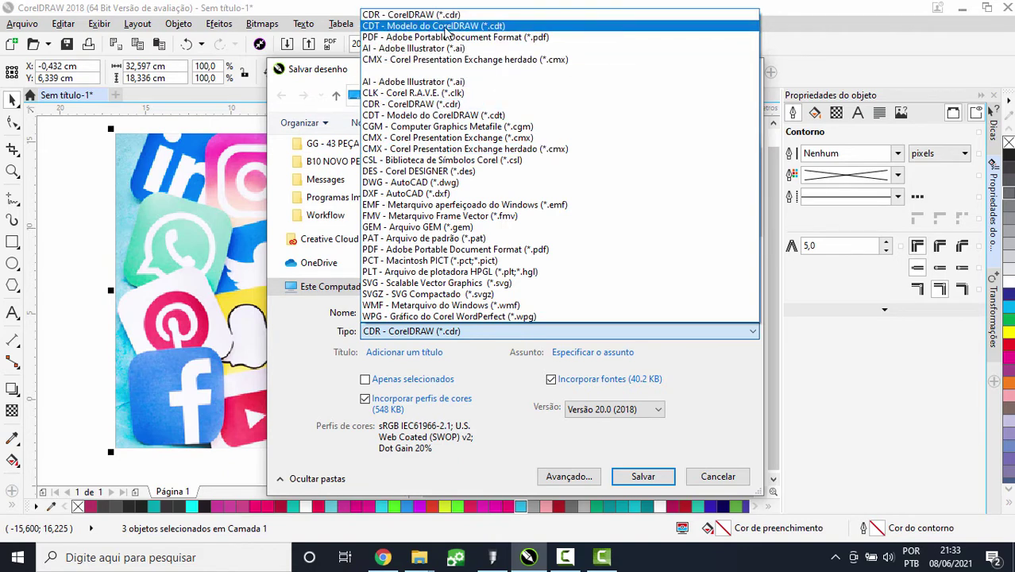
{"action": "left_click", "coordinate": [724, 475]}
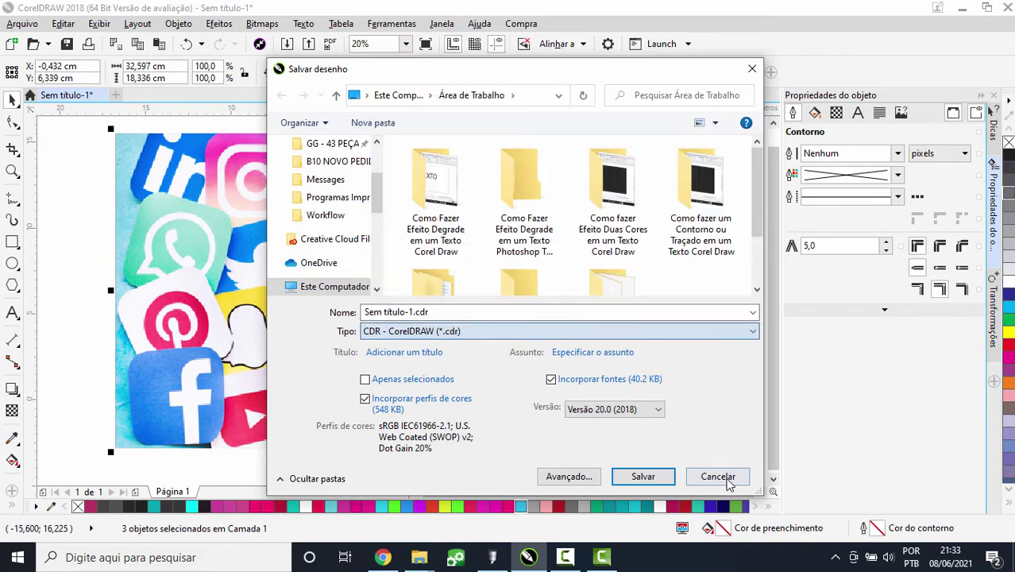
{"action": "left_click", "coordinate": [727, 480]}
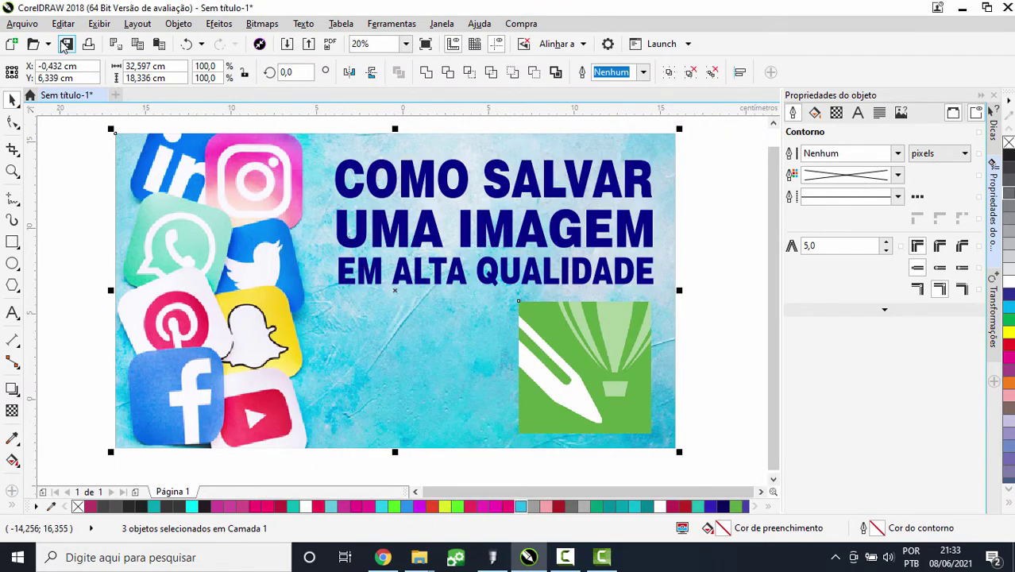
- Start exporting the selected artwork to the desktop as a PNG file named IMAGEM
{"action": "left_click", "coordinate": [22, 23]}
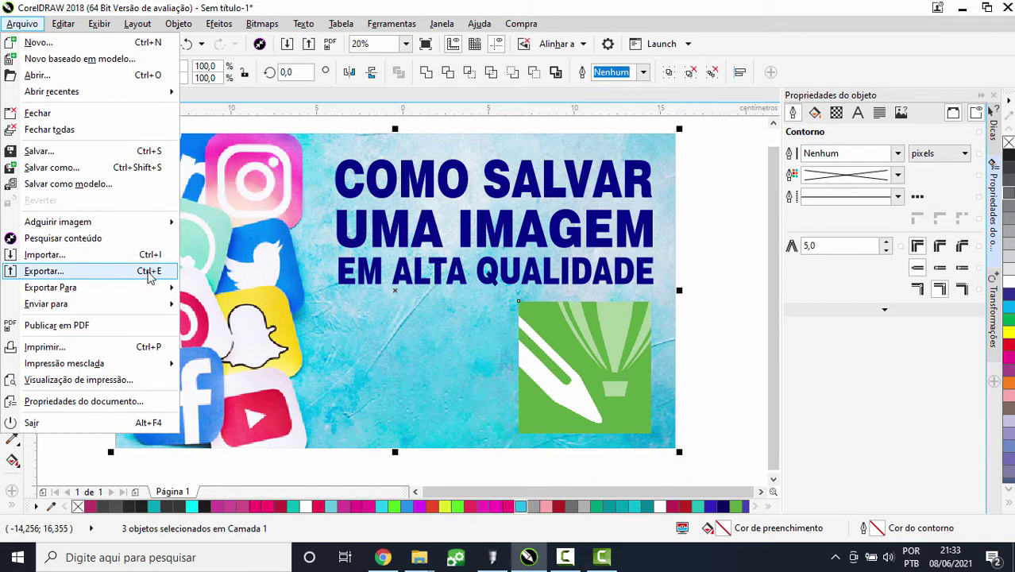
{"action": "left_click", "coordinate": [76, 272]}
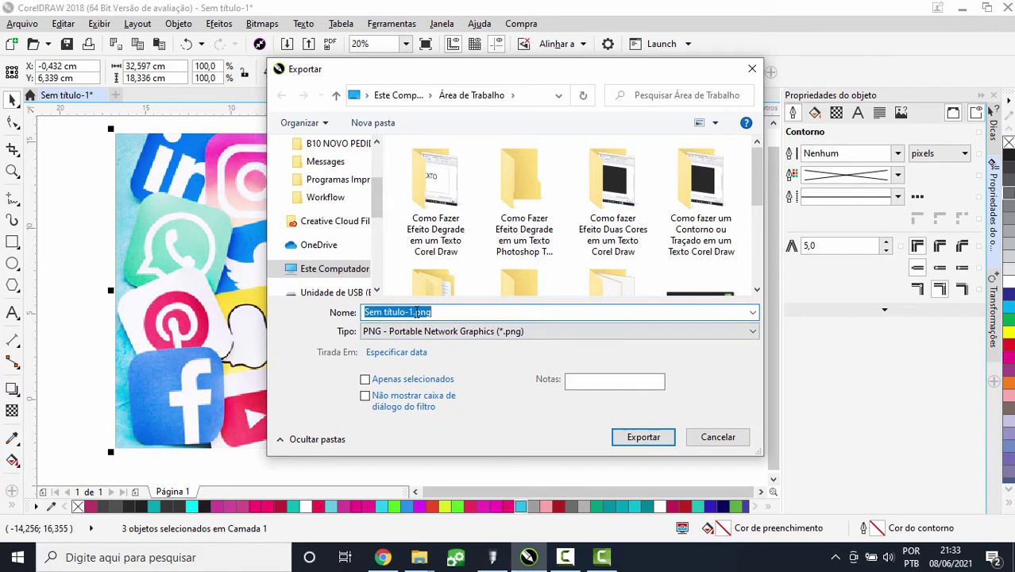
{"action": "type", "text": "IMAGEM"}
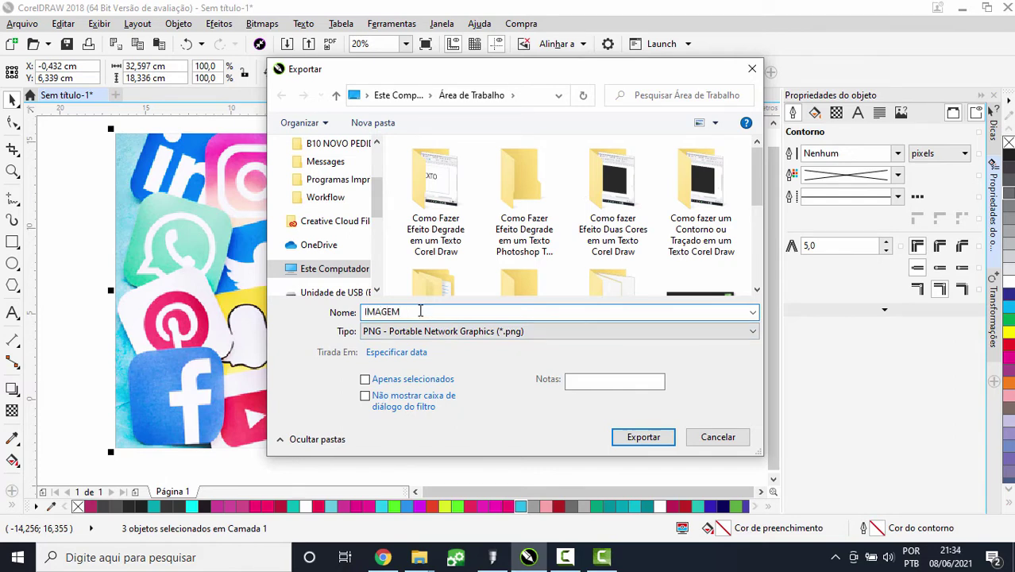
{"action": "left_click", "coordinate": [491, 332]}
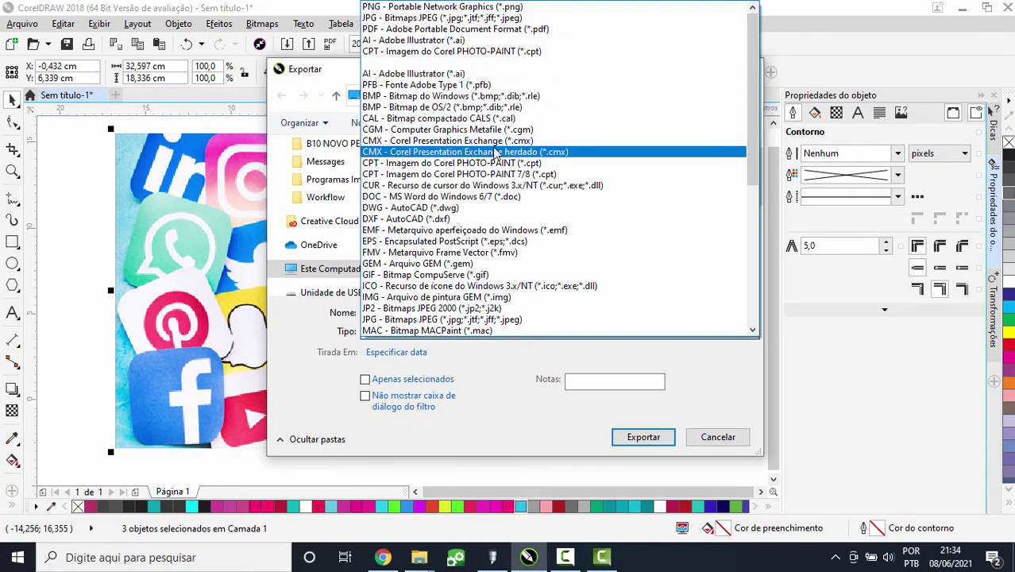
{"action": "scroll", "coordinate": [495, 151], "scroll_direction": "down", "scroll_amount": 2}
{"action": "scroll", "coordinate": [495, 151], "scroll_direction": "down", "scroll_amount": 4}
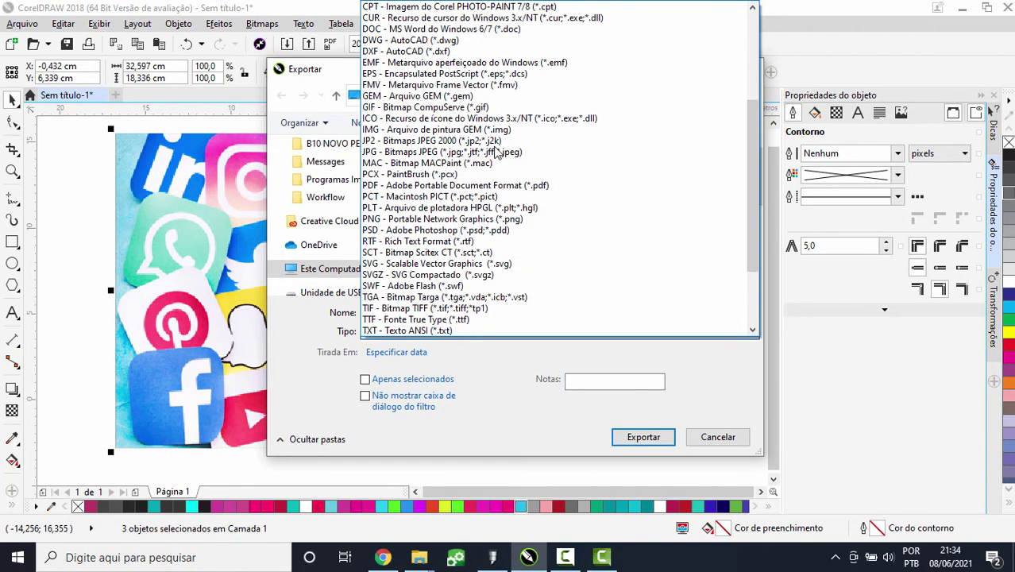
{"action": "scroll", "coordinate": [495, 151], "scroll_direction": "down", "scroll_amount": 3}
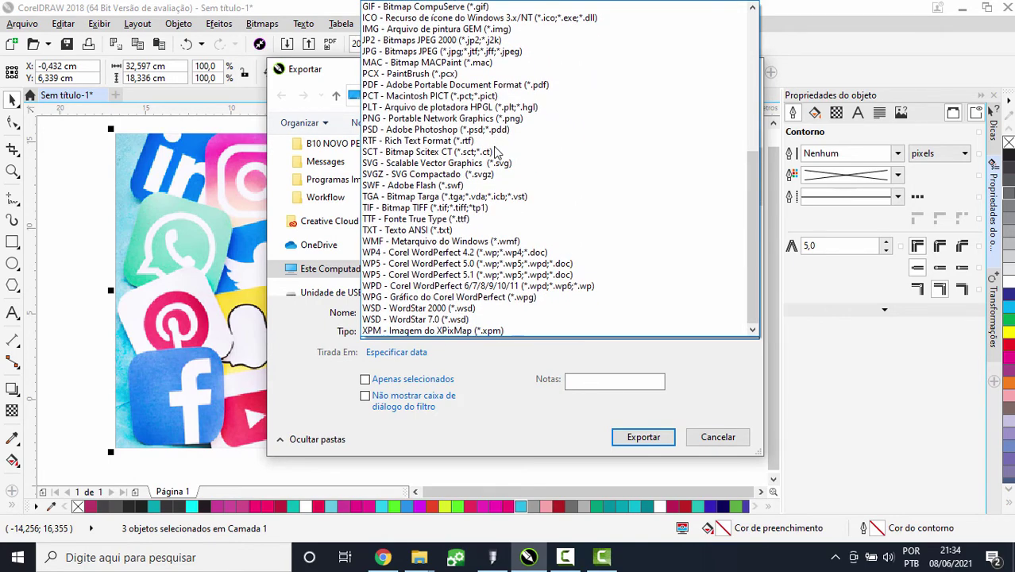
{"action": "scroll", "coordinate": [495, 151], "scroll_direction": "up", "scroll_amount": 5}
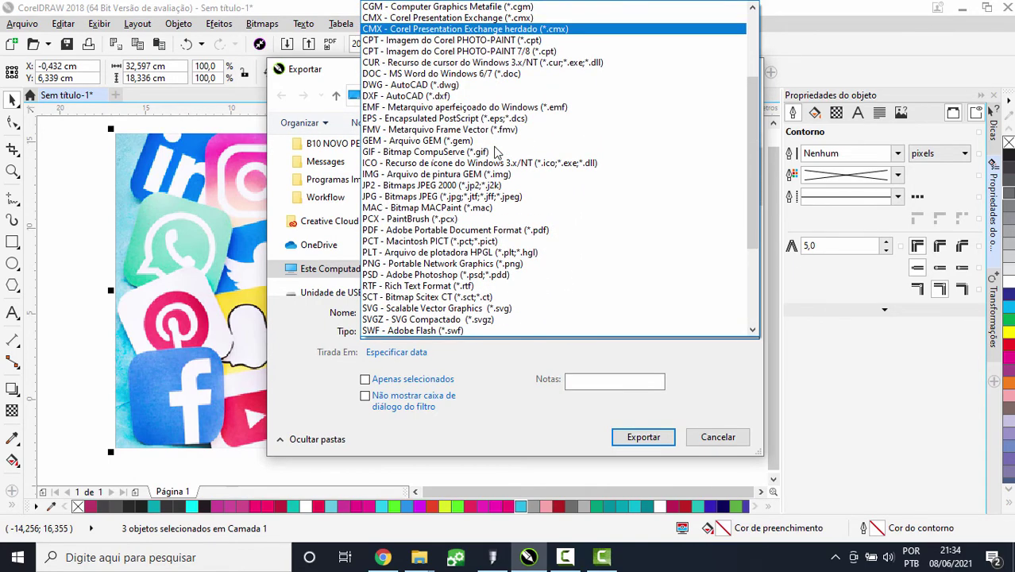
{"action": "scroll", "coordinate": [496, 151], "scroll_direction": "up", "scroll_amount": 2}
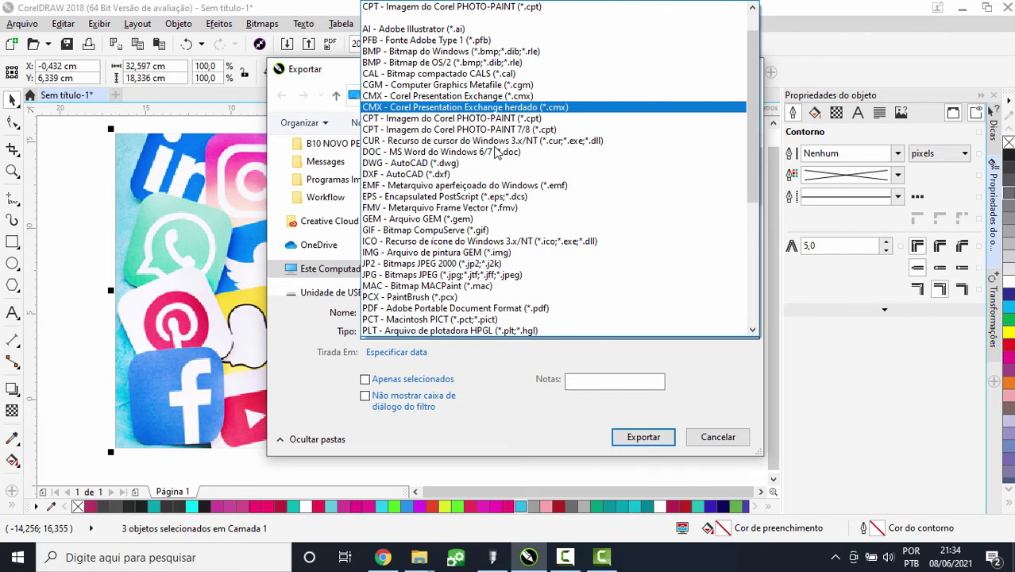
{"action": "scroll", "coordinate": [495, 151], "scroll_direction": "up", "scroll_amount": 1}
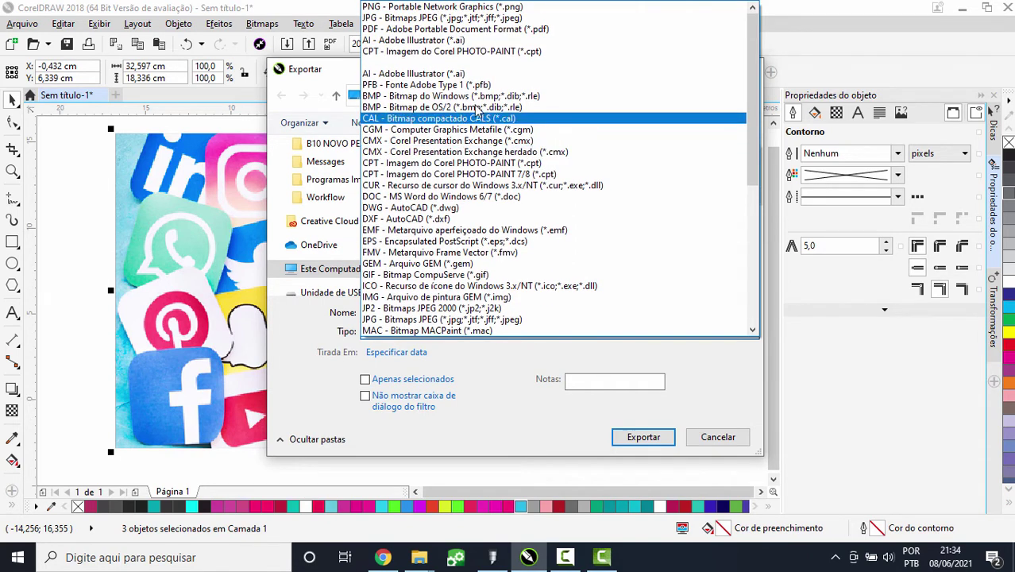
{"action": "left_click", "coordinate": [400, 11]}
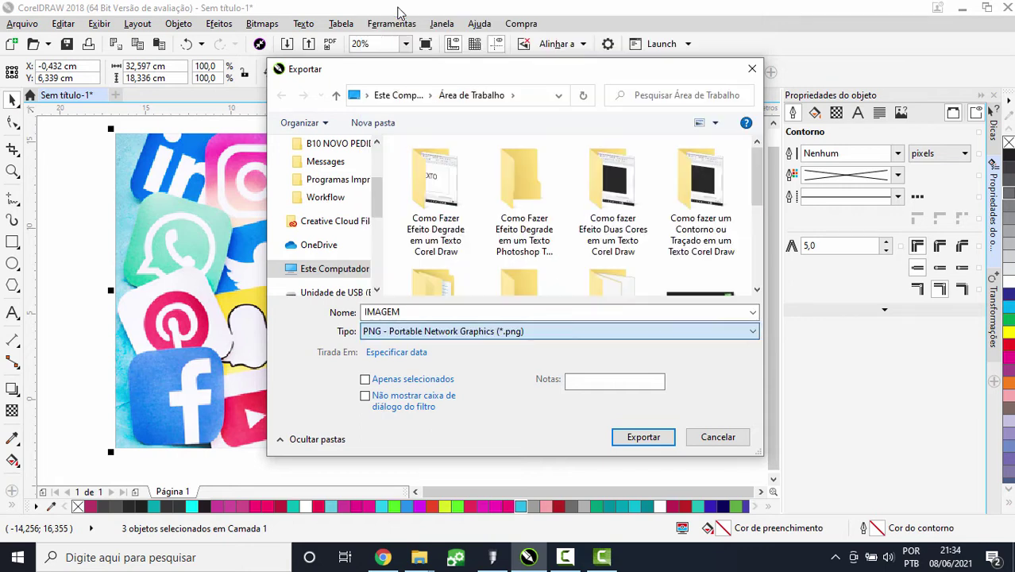
{"action": "left_click", "coordinate": [635, 438]}
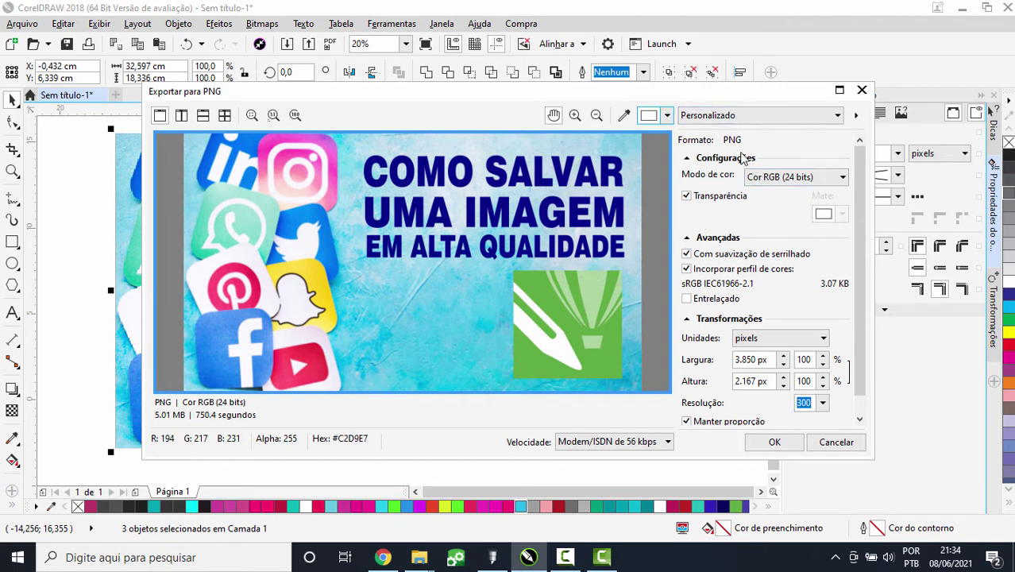
- Complete the PNG export in 24-bit RGB colour, with transparency off and the resolution at 300
{"action": "left_click", "coordinate": [760, 176]}
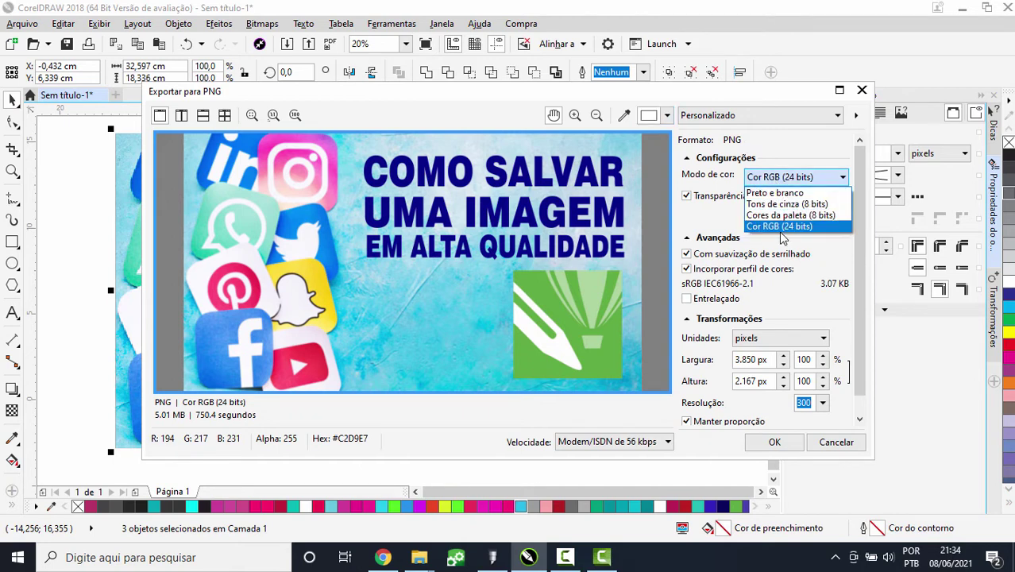
{"action": "left_click", "coordinate": [783, 231]}
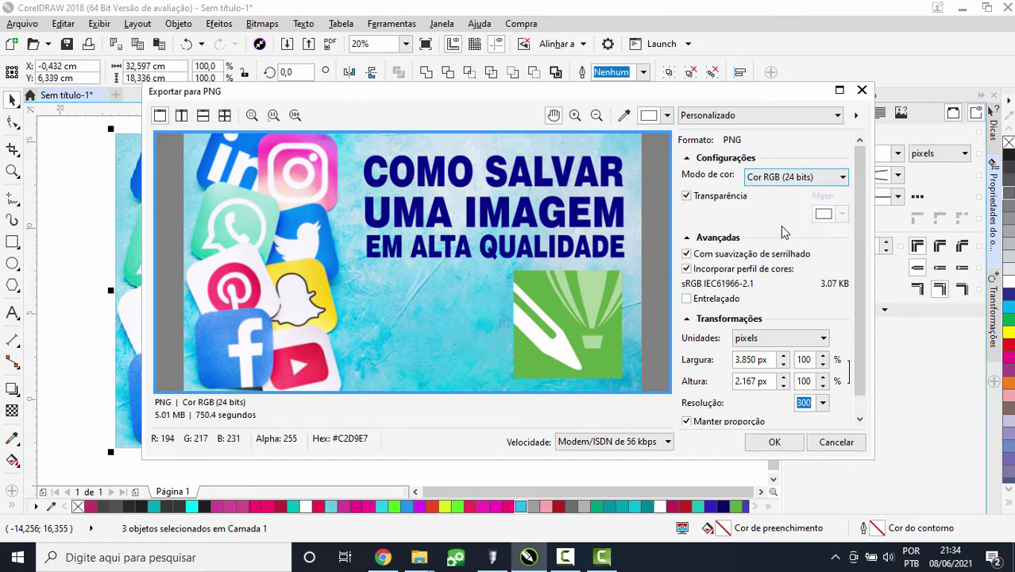
{"action": "left_click", "coordinate": [686, 196]}
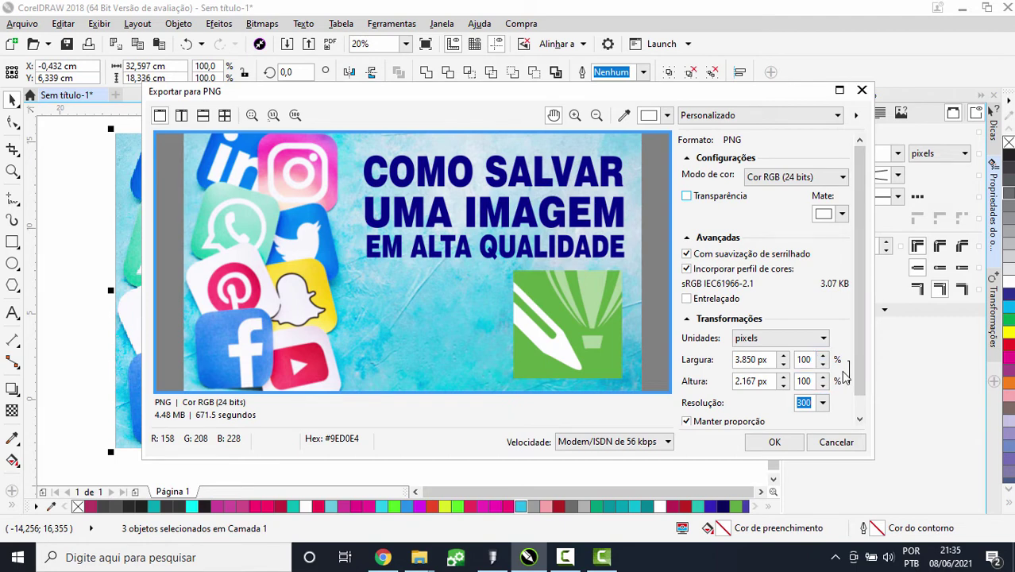
{"action": "scroll", "coordinate": [860, 359], "scroll_direction": "down", "scroll_amount": 1}
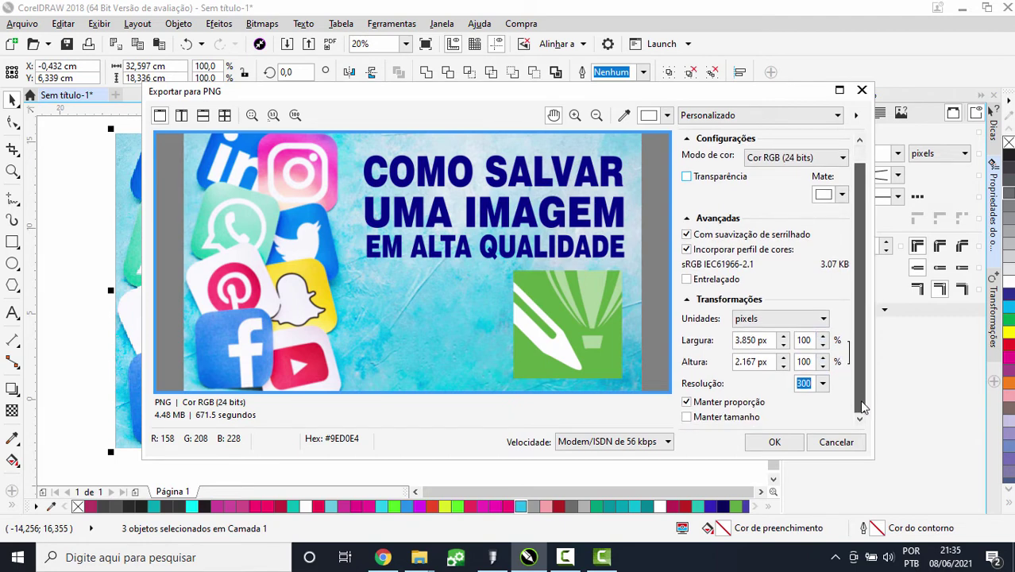
{"action": "left_click", "coordinate": [823, 383]}
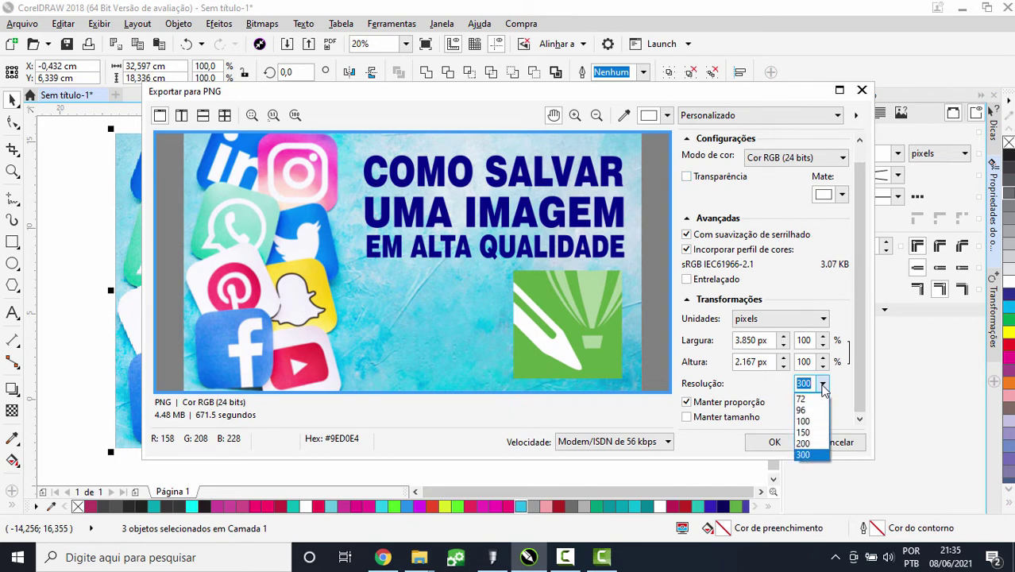
{"action": "left_click", "coordinate": [823, 387]}
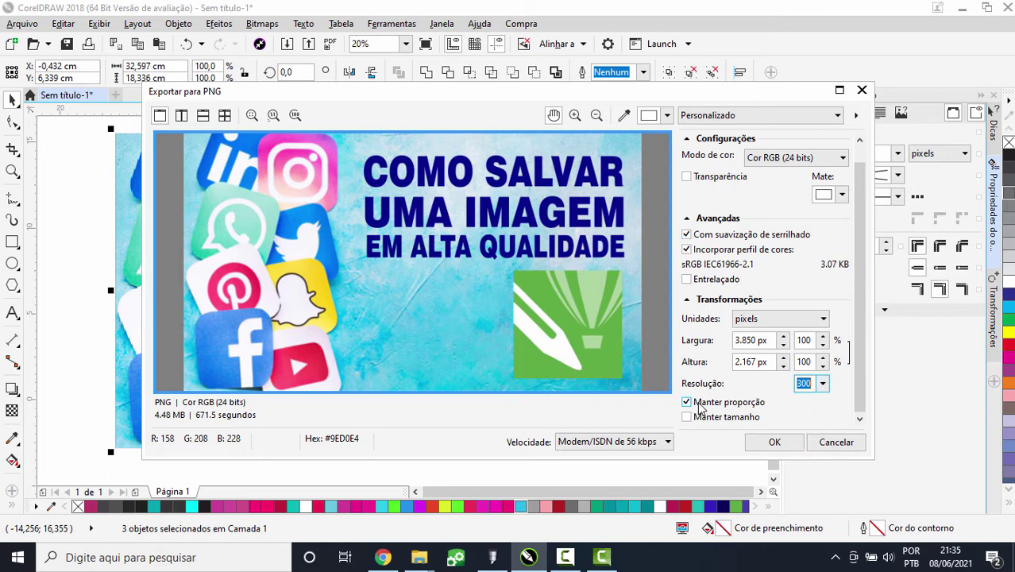
{"action": "left_click", "coordinate": [774, 442]}
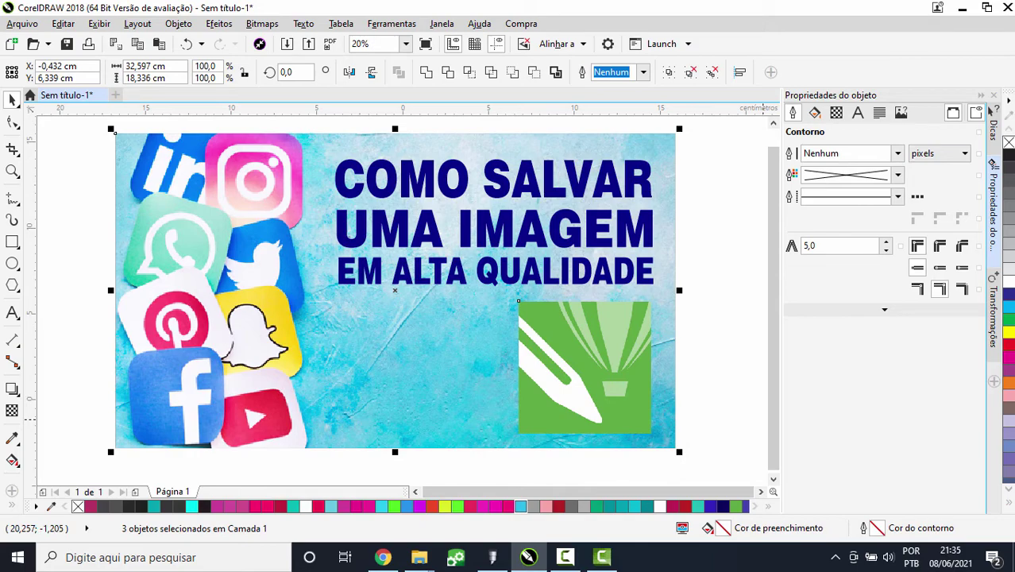
- Switch to the desktop, move IMAGEM.png next to the upper row of icons, and open it in Photos
{"action": "left_click", "coordinate": [1012, 552]}
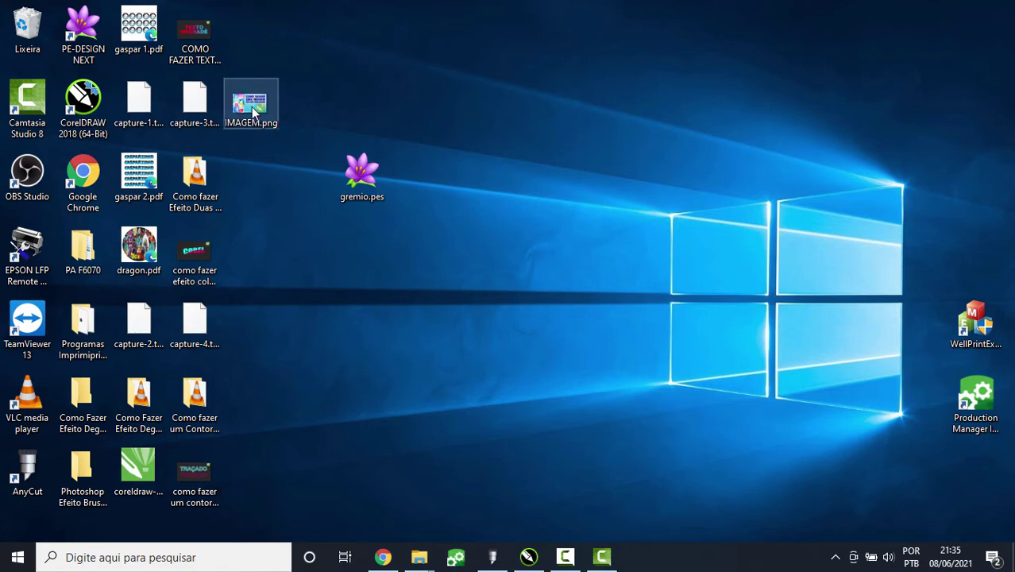
{"action": "left_click_drag", "start_coordinate": [252, 107], "coordinate": [253, 50]}
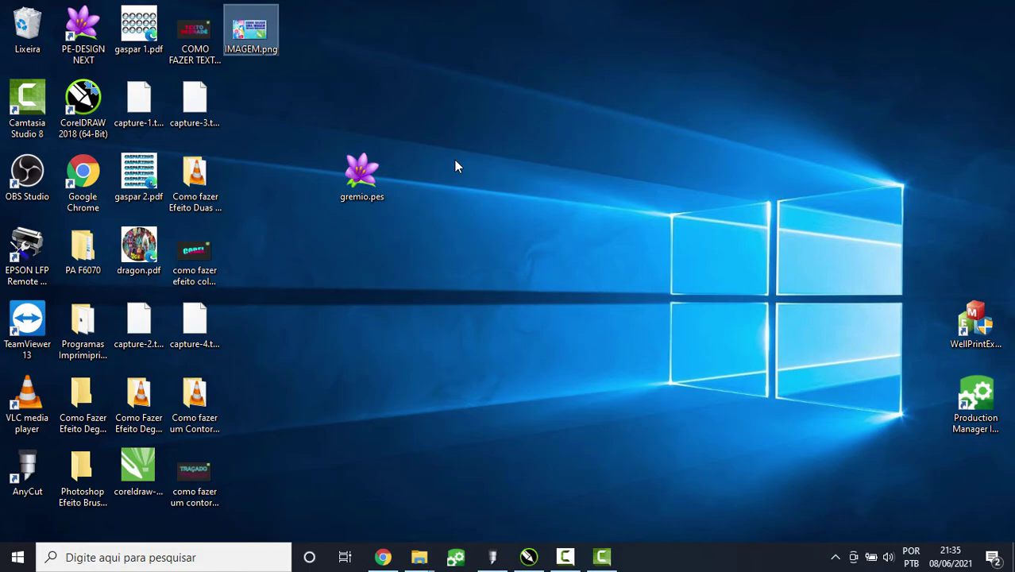
{"action": "key", "text": "Return"}
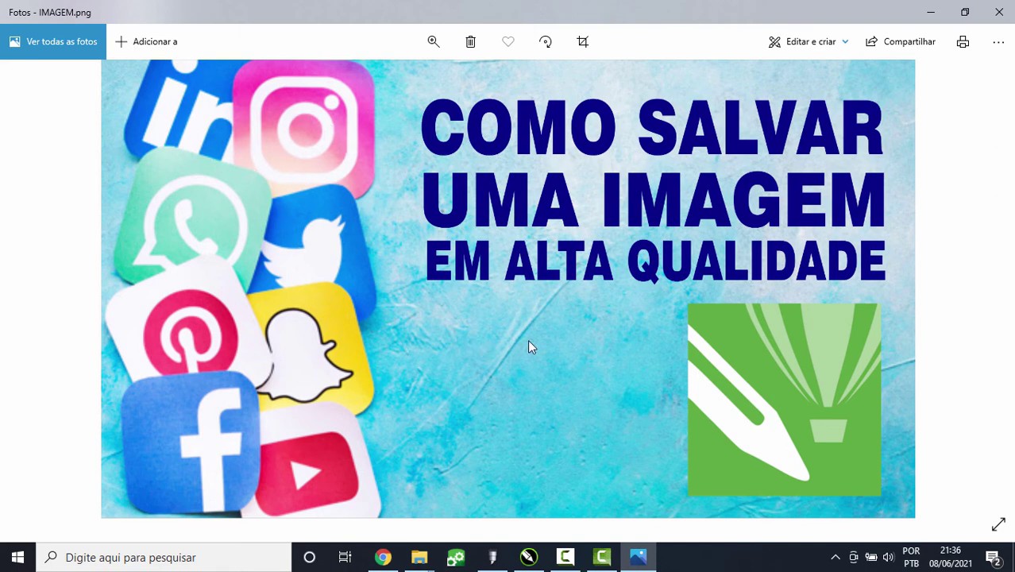
- Examine the lettering, logo and background of IMAGEM.png up close to judge the exported image's sharpness
{"action": "scroll", "coordinate": [401, 339], "scroll_direction": "up", "scroll_amount": 3}
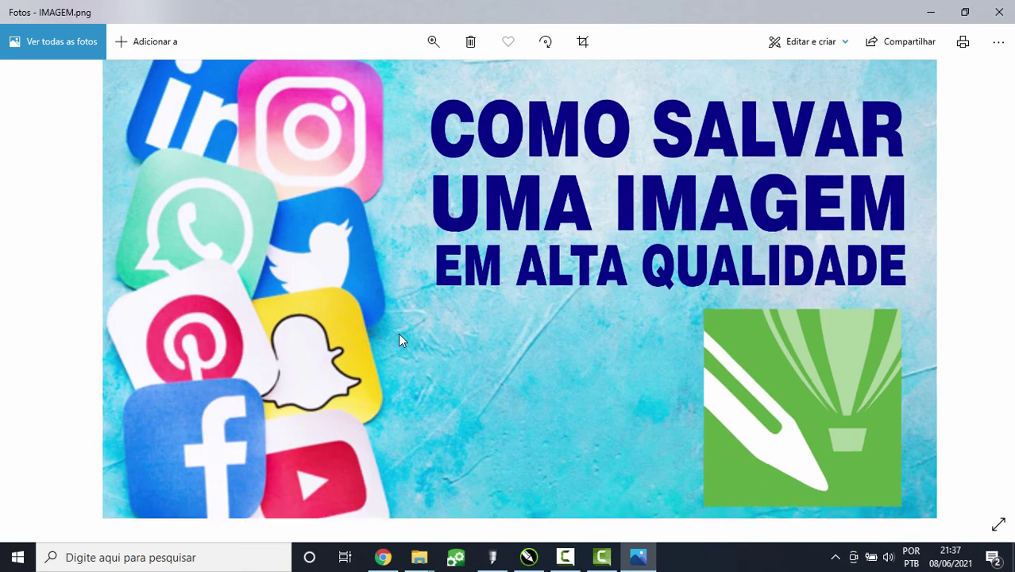
{"action": "scroll", "coordinate": [578, 300], "scroll_direction": "up", "scroll_amount": 1}
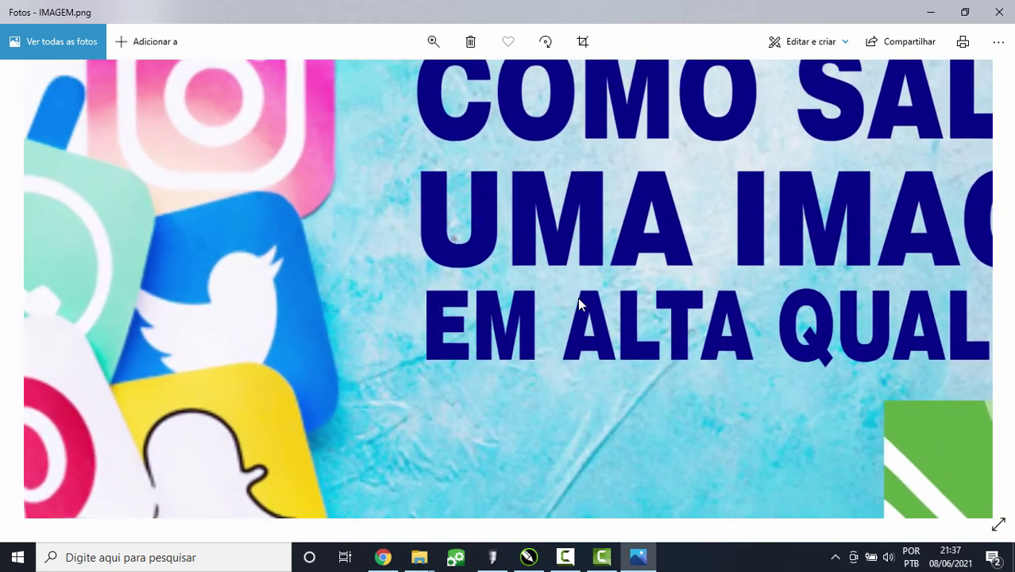
{"action": "left_click_drag", "start_coordinate": [578, 300], "coordinate": [421, 398]}
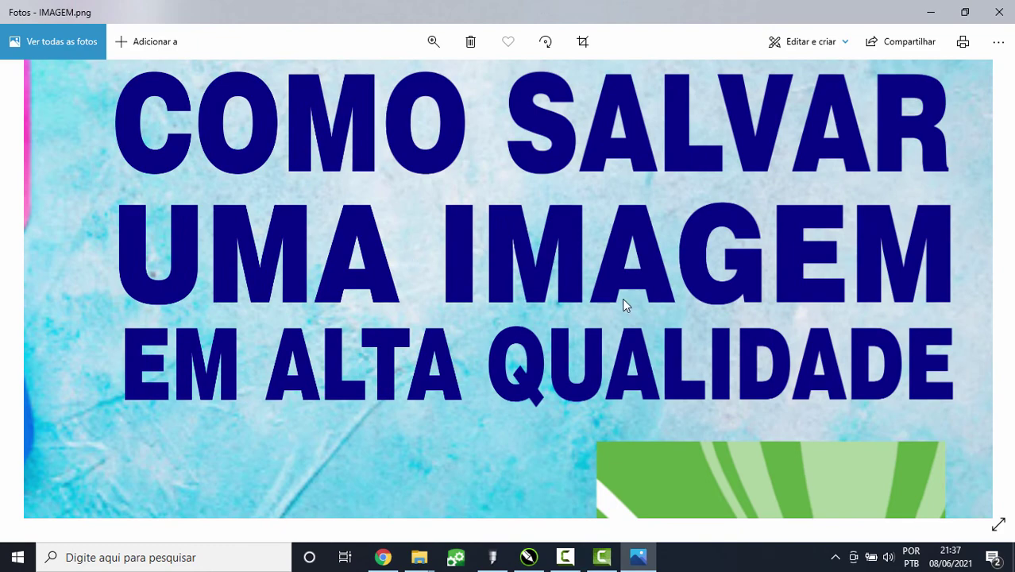
{"action": "left_click_drag", "start_coordinate": [622, 298], "coordinate": [551, 265]}
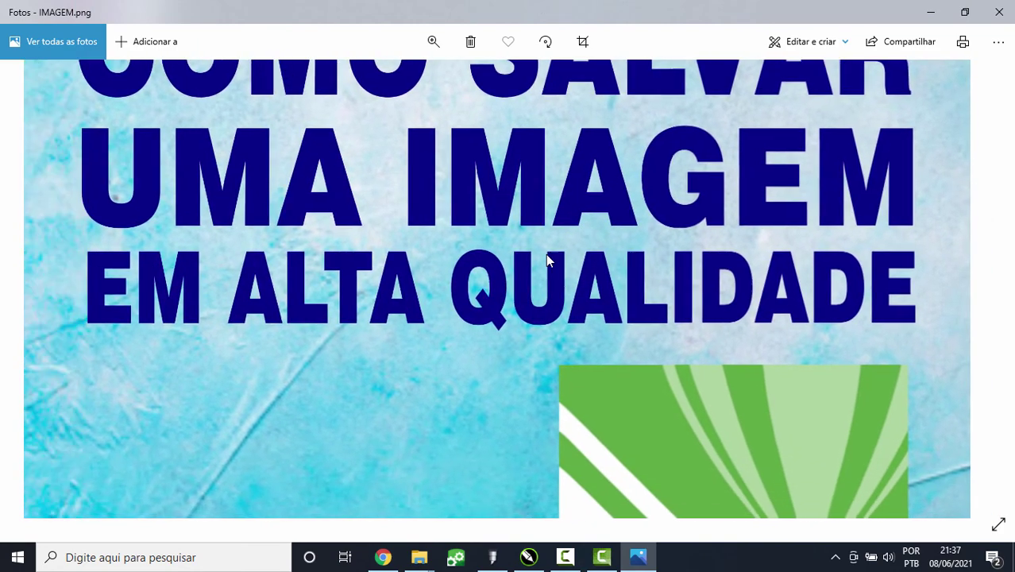
{"action": "left_click_drag", "start_coordinate": [592, 347], "coordinate": [564, 229]}
{"action": "left_click_drag", "start_coordinate": [591, 381], "coordinate": [573, 290]}
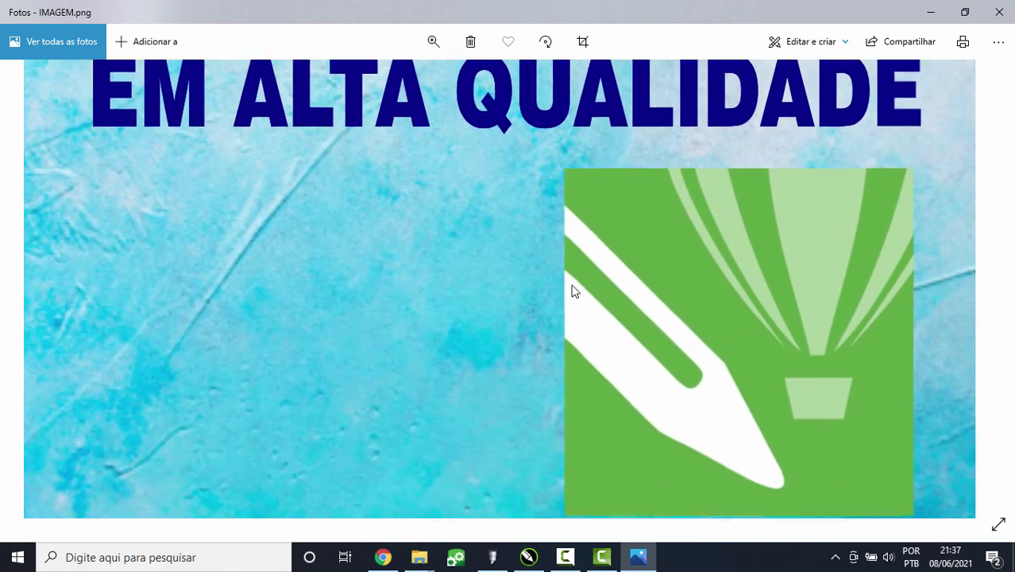
{"action": "scroll", "coordinate": [570, 292], "scroll_direction": "down", "scroll_amount": 3}
{"action": "scroll", "coordinate": [571, 295], "scroll_direction": "down", "scroll_amount": 2}
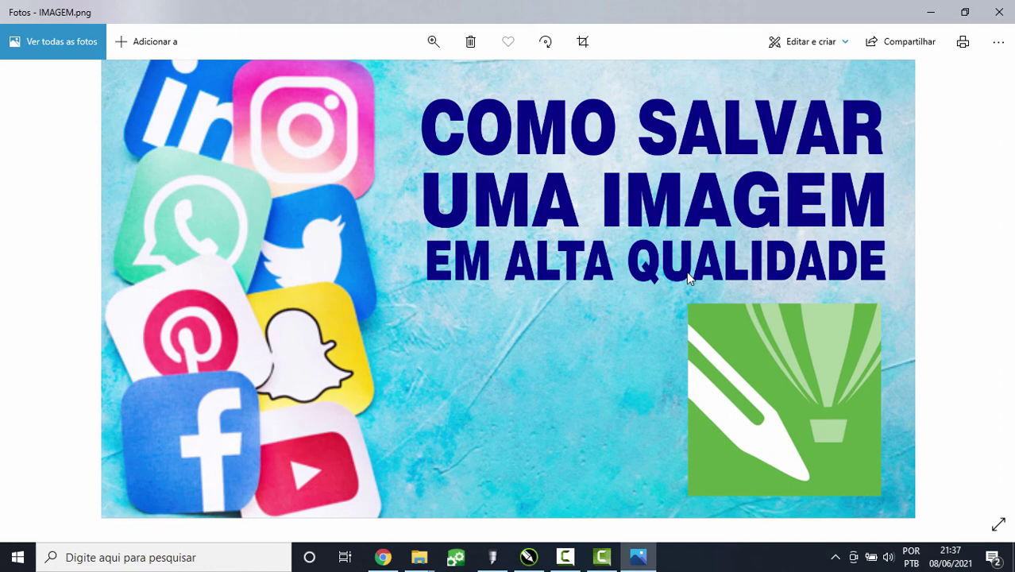
{"action": "scroll", "coordinate": [686, 271], "scroll_direction": "up", "scroll_amount": 5}
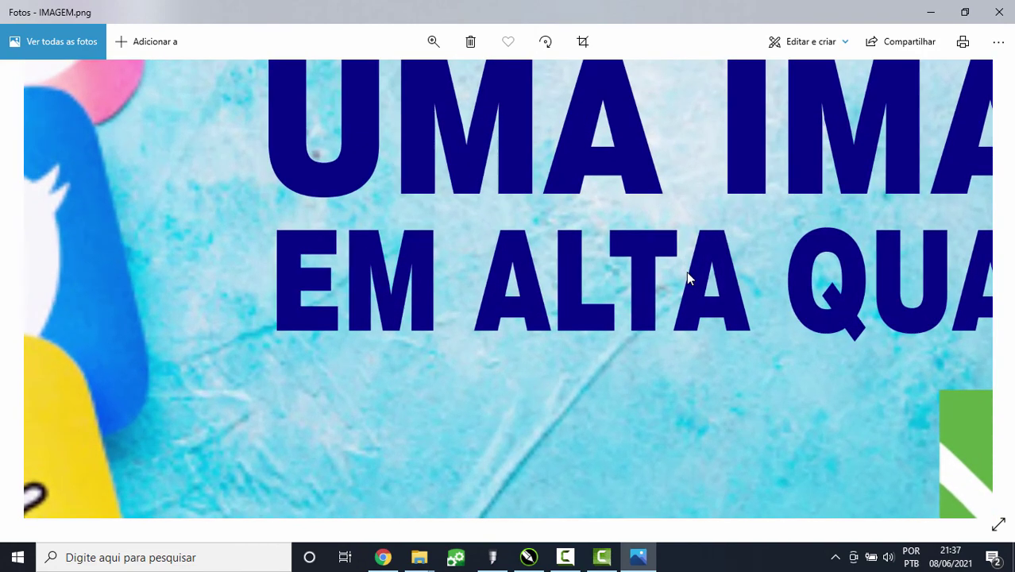
{"action": "scroll", "coordinate": [688, 278], "scroll_direction": "up", "scroll_amount": 1}
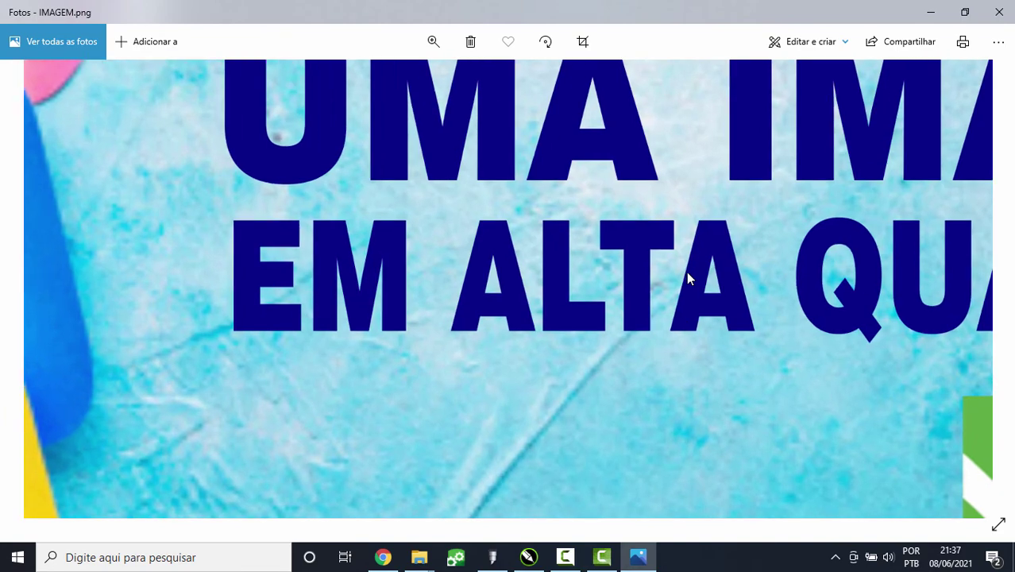
{"action": "scroll", "coordinate": [688, 278], "scroll_direction": "down", "scroll_amount": 6}
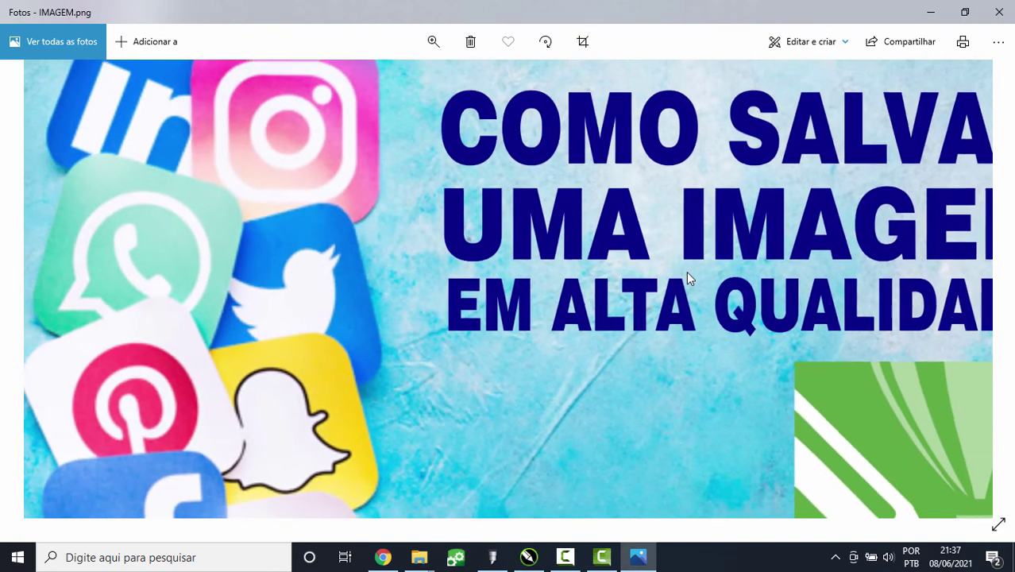